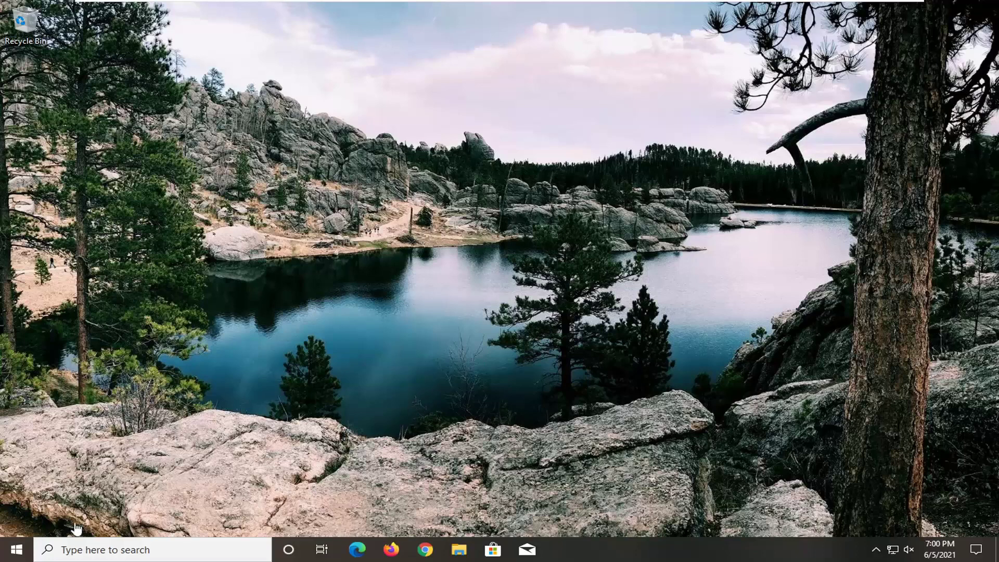
Search Windows for "windows features" and open Turn Windows features on or off.
{"action": "left_click", "coordinate": [8, 554]}
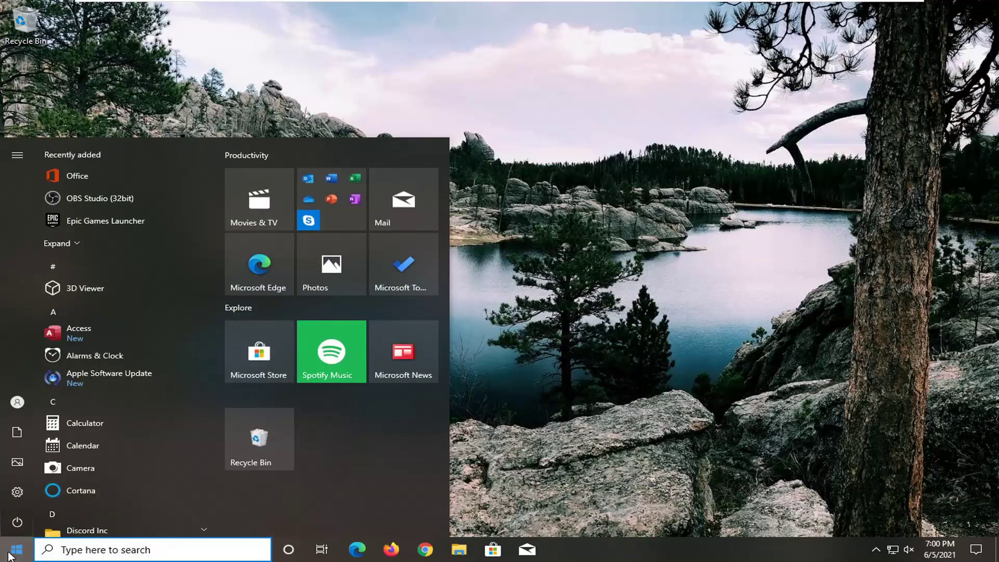
{"action": "type", "text": "windows feau"}
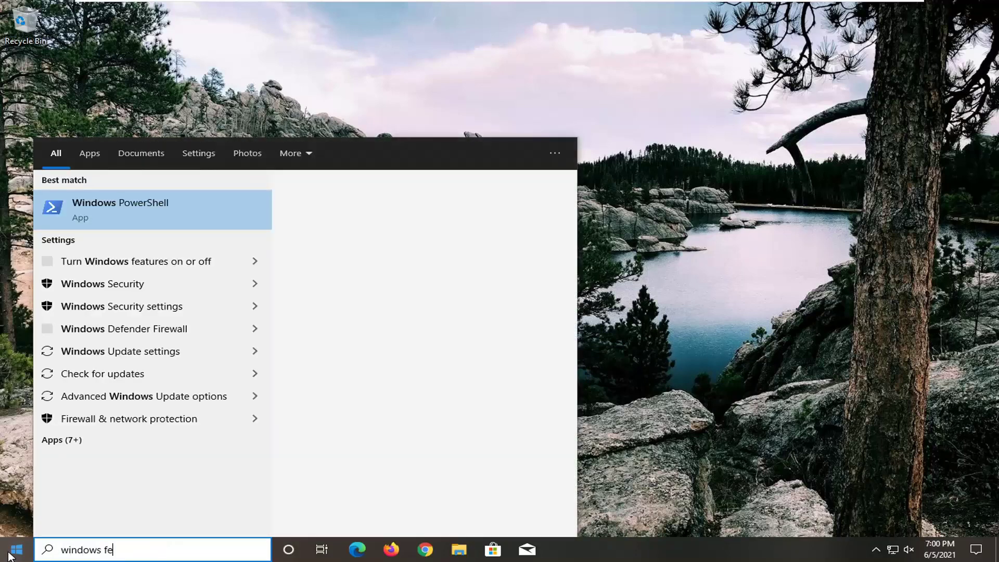
{"action": "key", "text": "BackSpace"}
{"action": "type", "text": "tures"}
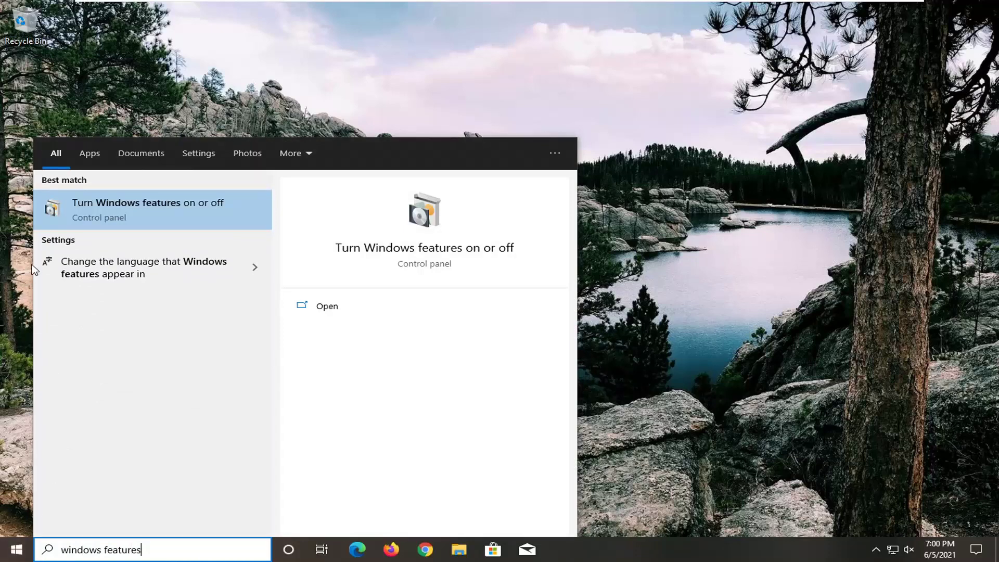
{"action": "left_click", "coordinate": [133, 196]}
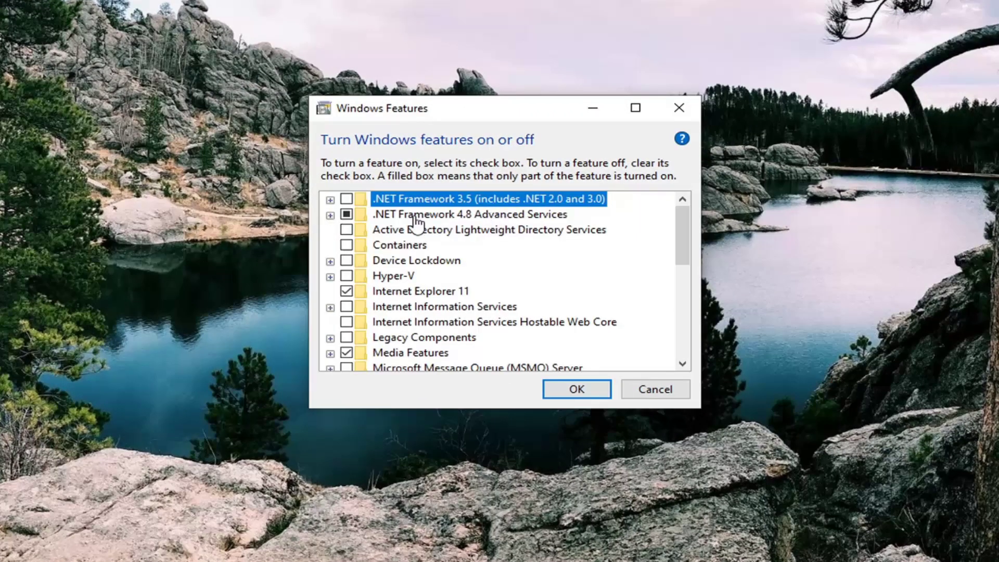
Turn on .NET Framework 3.5 (includes .NET 2.0 and 3.0), letting Windows Update download the files, and close the completed dialog.
{"action": "left_click", "coordinate": [346, 199]}
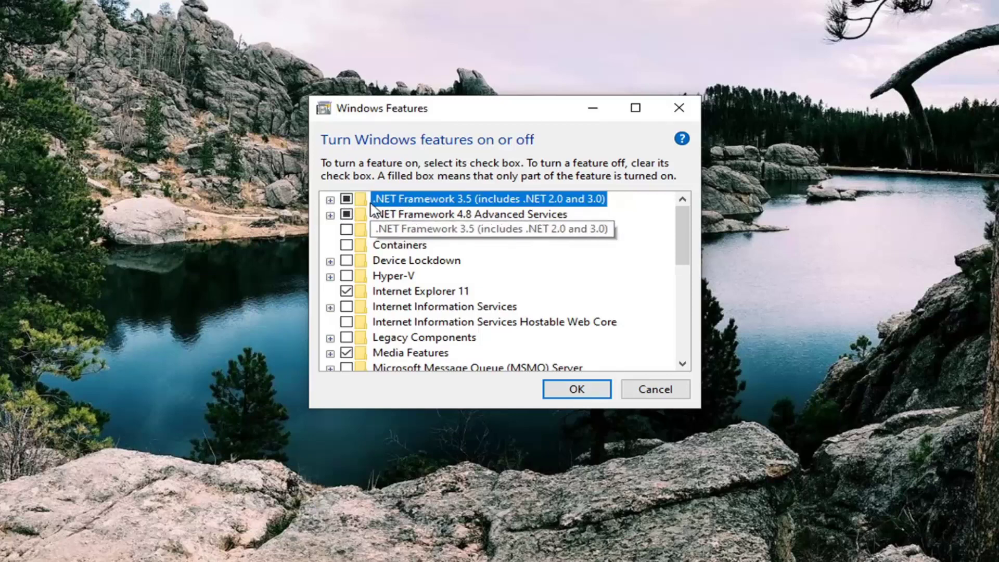
{"action": "left_click", "coordinate": [575, 394]}
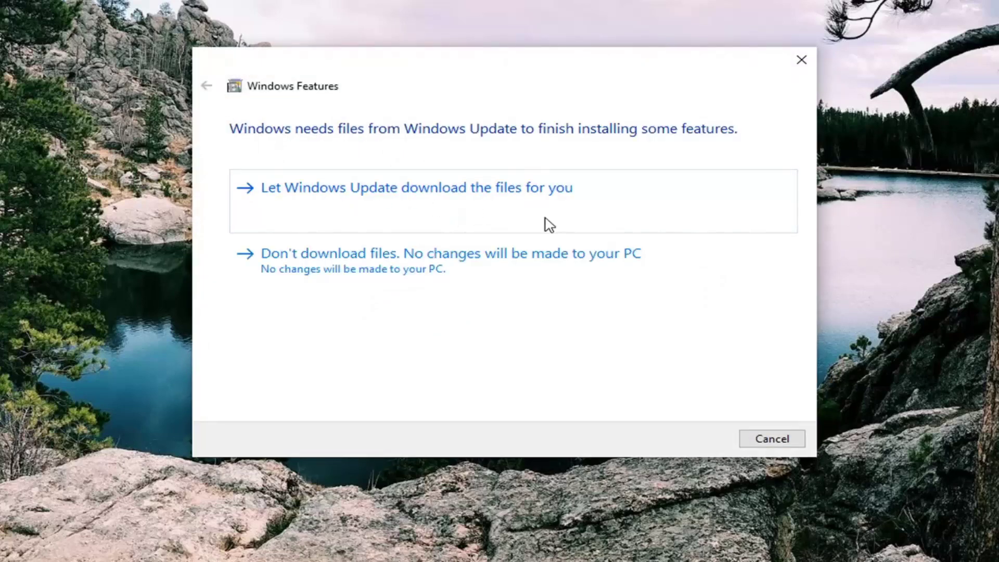
{"action": "left_click", "coordinate": [541, 197]}
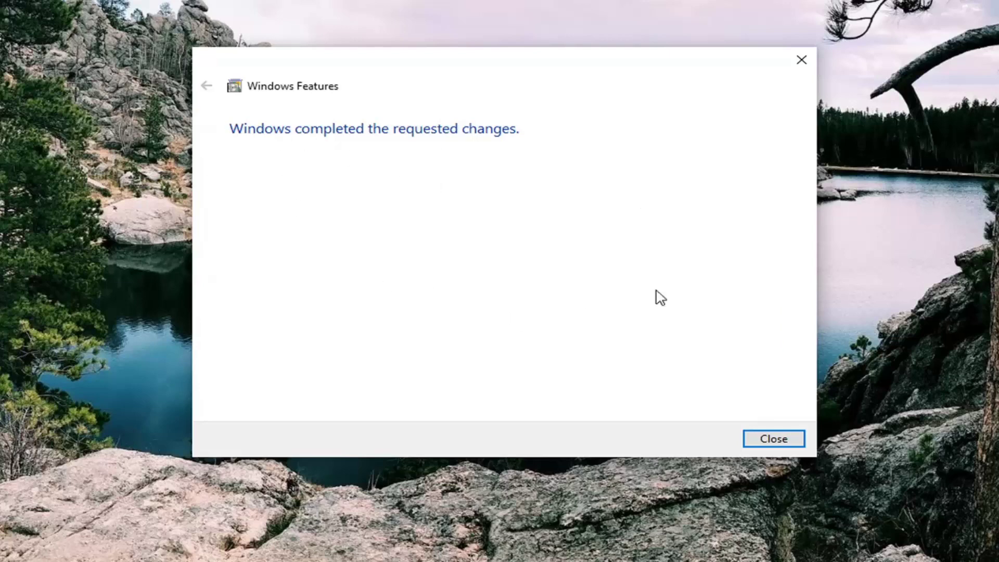
{"action": "left_click", "coordinate": [764, 438]}
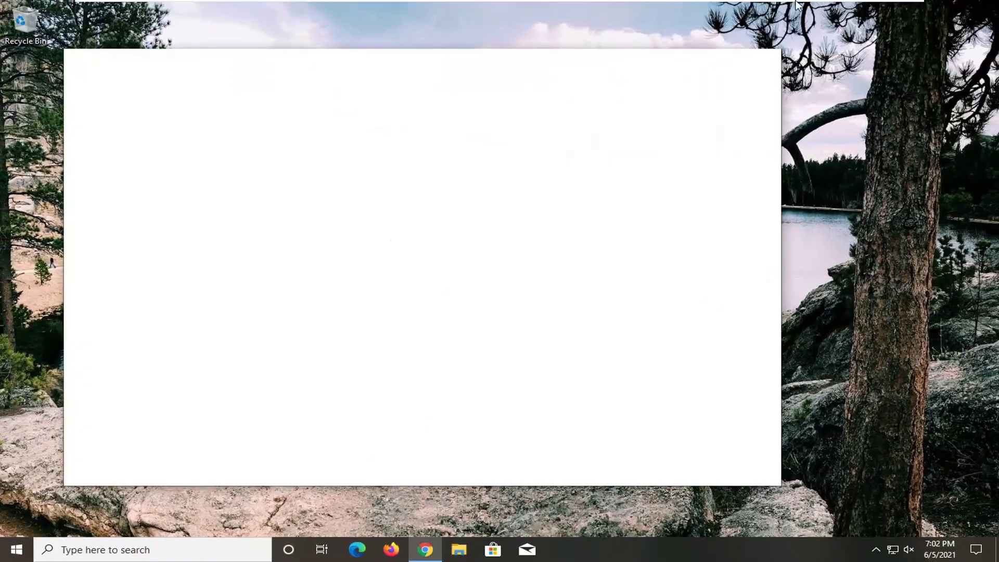
Switch to Chrome in a maximized window and search Google for "visual c++ redistributable 2015 to 2019 download".
{"action": "left_click", "coordinate": [731, 59]}
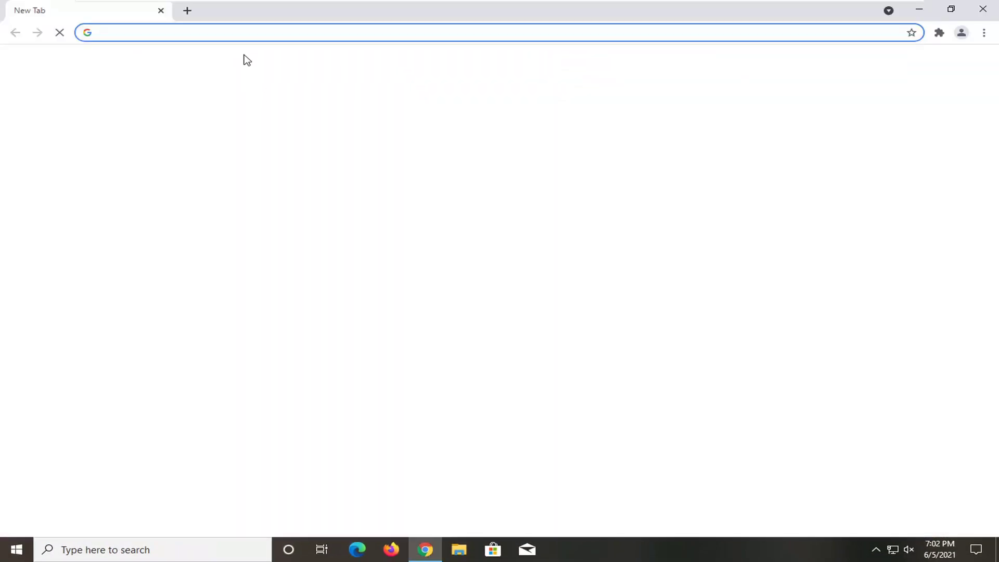
{"action": "type", "text": "visua"}
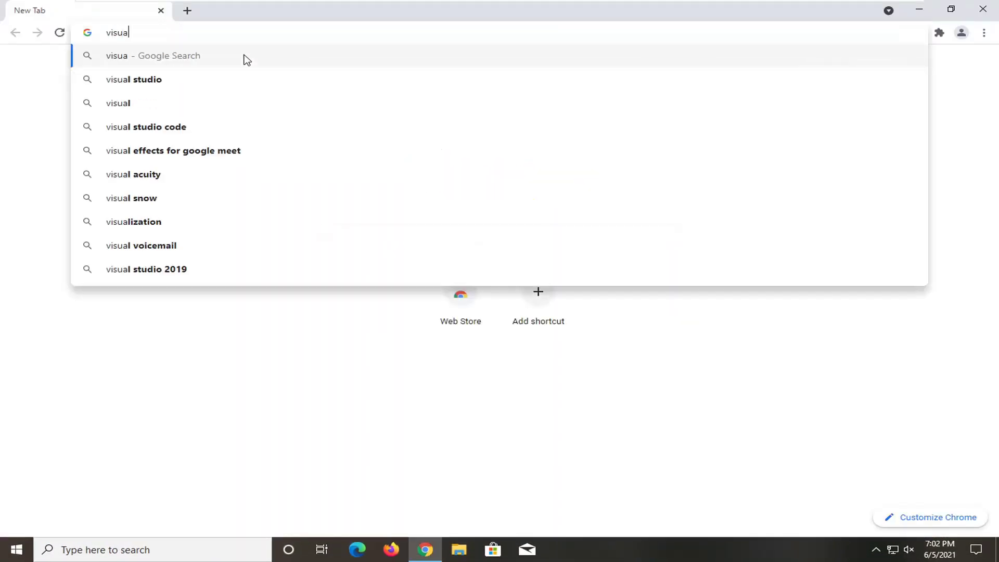
{"action": "type", "text": "l c++ re"}
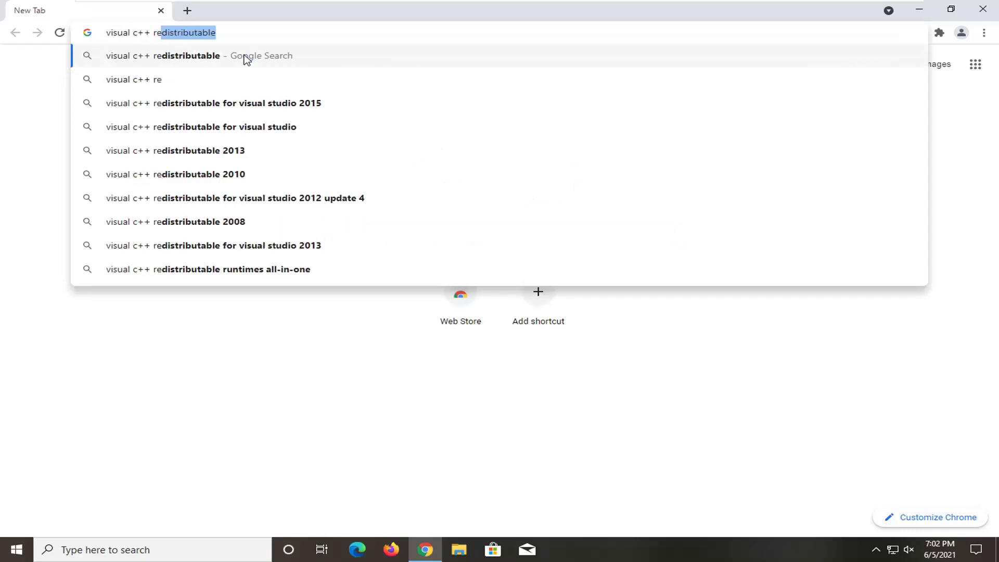
{"action": "type", "text": "distriable"}
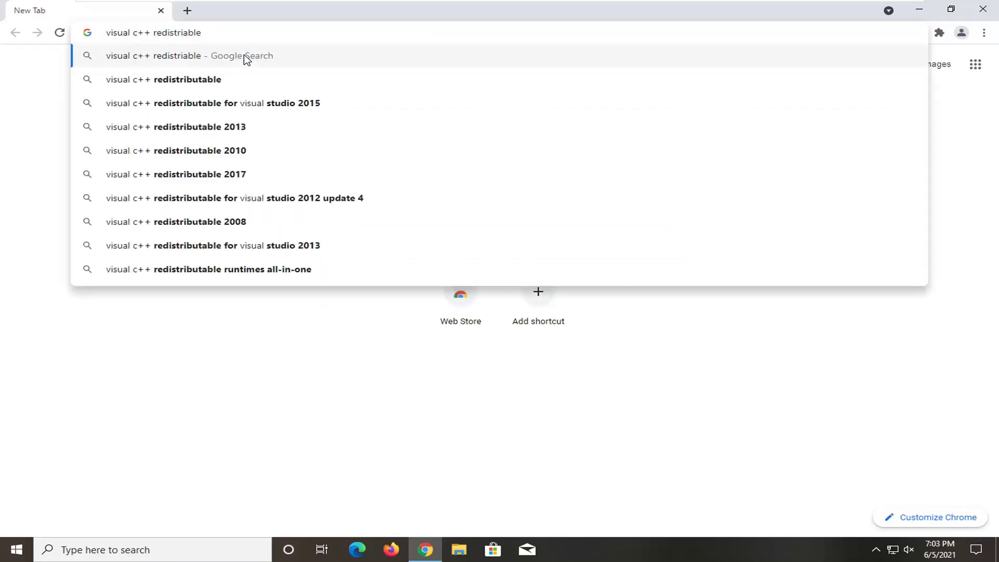
{"action": "key", "text": "Down"}
{"action": "type", "text": "2015 to"}
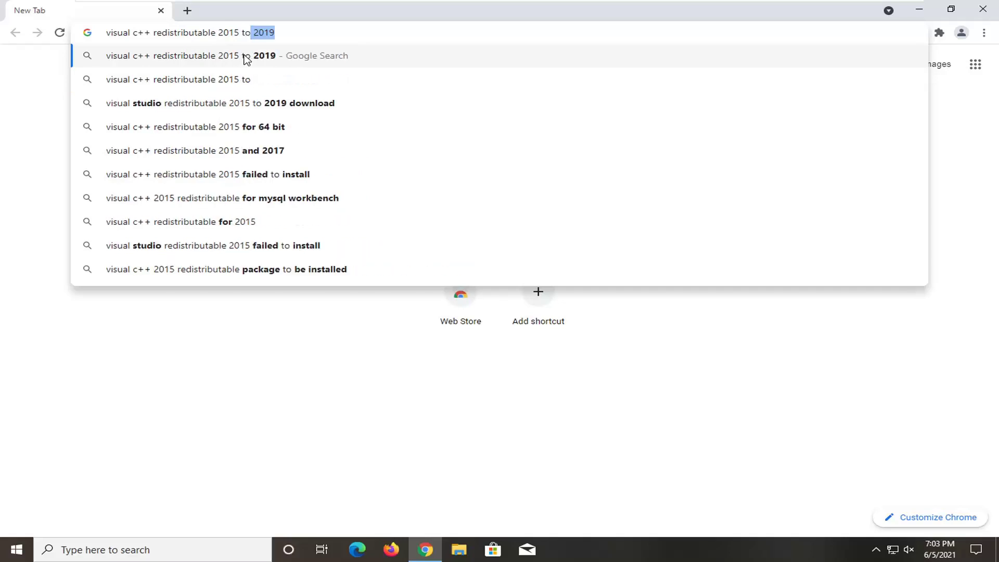
{"action": "type", "text": " 2019 download"}
{"action": "key", "text": "Return"}
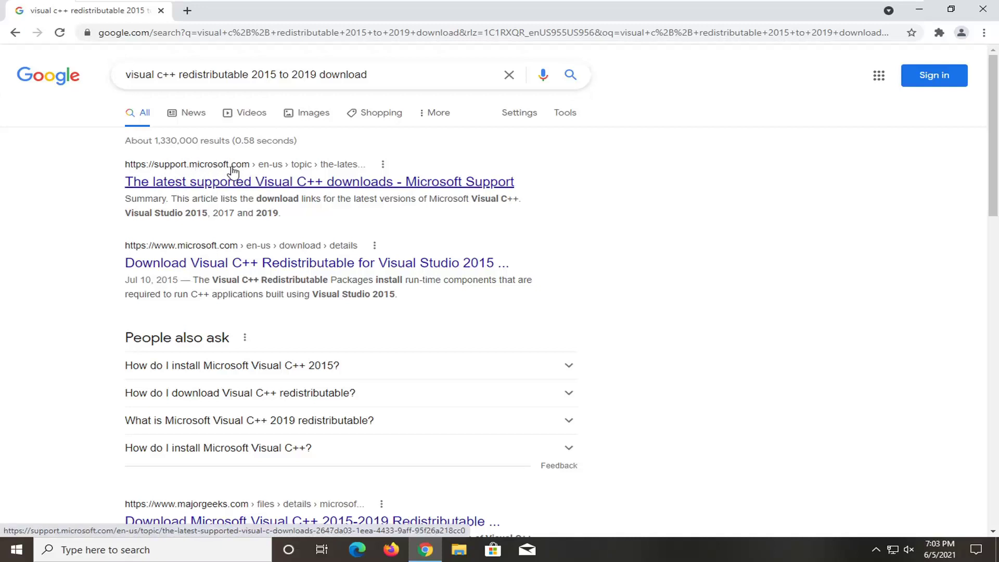
Open Microsoft Support's latest supported Visual C++ downloads page and download vc_redist.x86.exe for Visual Studio 2015, 2017 and 2019.
{"action": "left_click", "coordinate": [179, 186]}
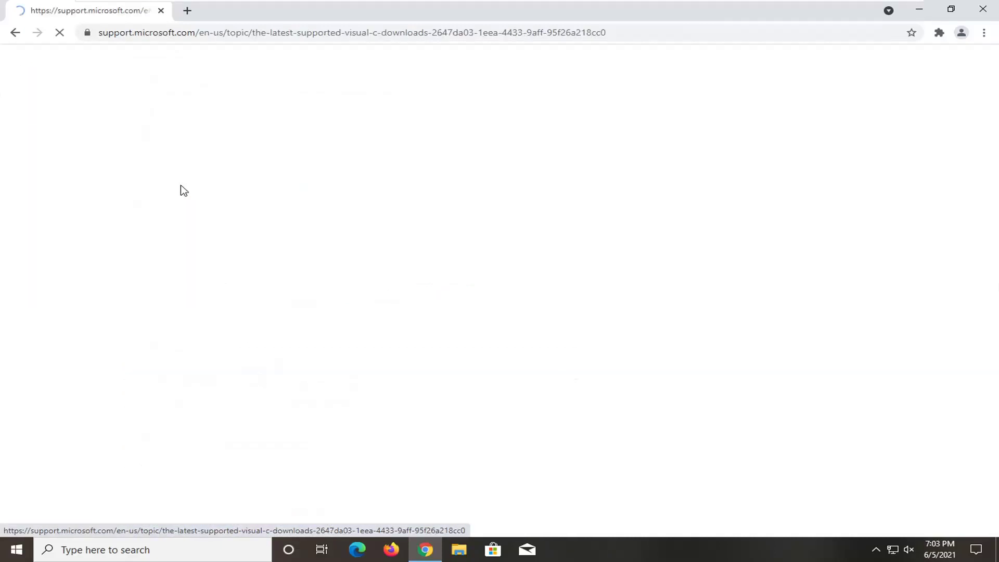
{"action": "scroll", "coordinate": [263, 269], "scroll_direction": "down", "scroll_amount": 2}
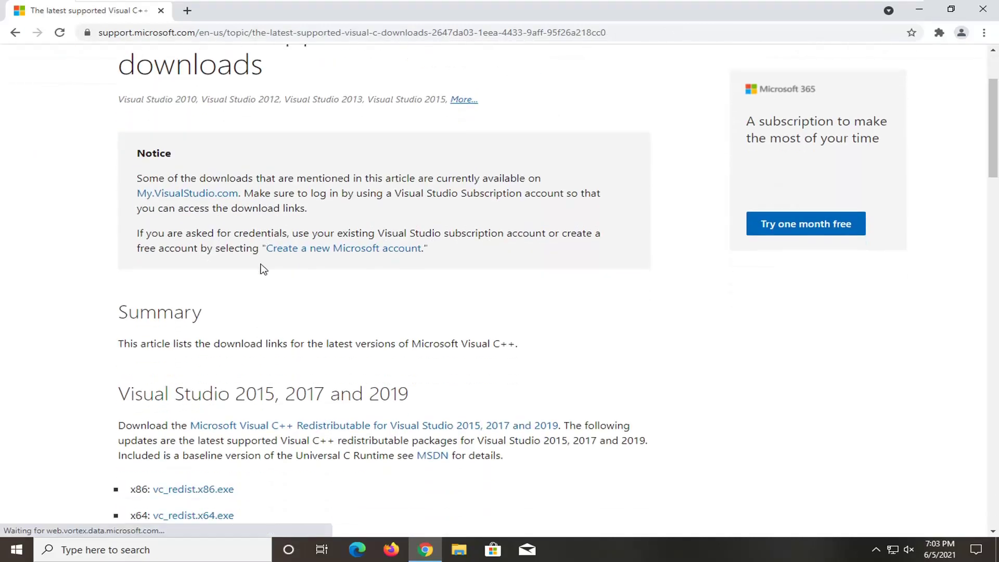
{"action": "scroll", "coordinate": [263, 269], "scroll_direction": "down", "scroll_amount": 2}
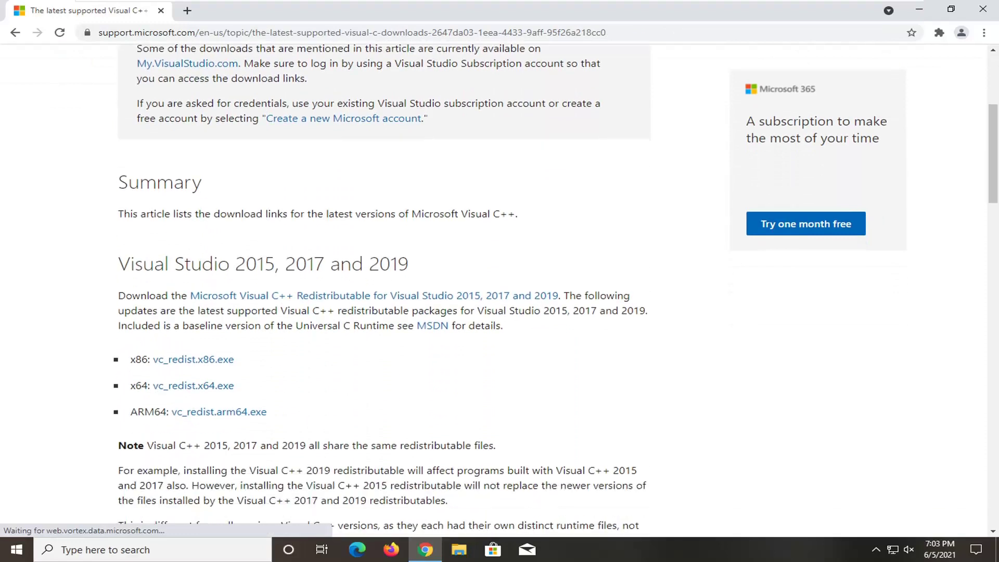
{"action": "left_click", "coordinate": [209, 362]}
{"action": "left_click", "coordinate": [209, 367]}
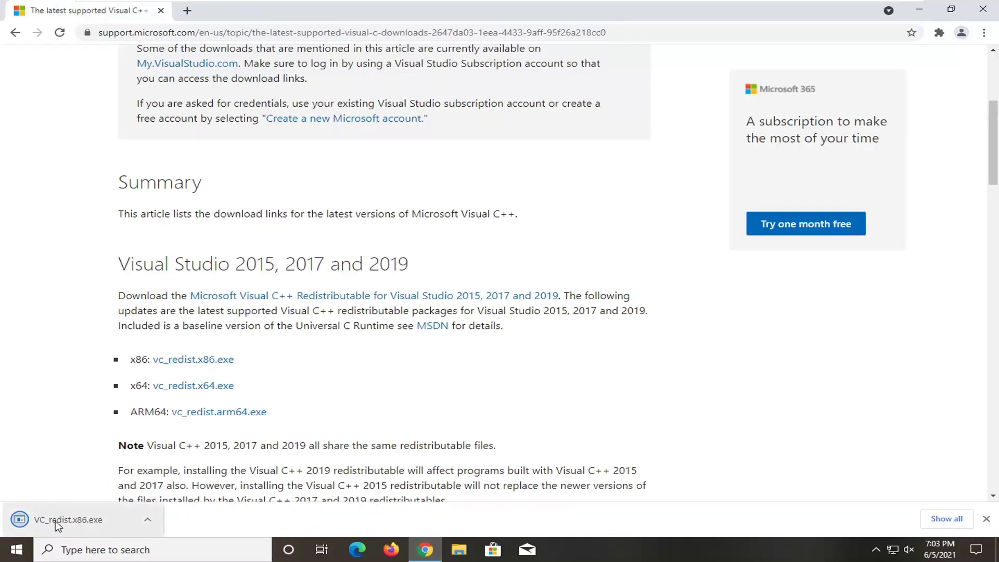
Launch the downloaded VC_redist.x86.exe, minimize the browser, and agree to the installer's license terms and conditions.
{"action": "left_click", "coordinate": [51, 520]}
{"action": "left_click", "coordinate": [918, 9]}
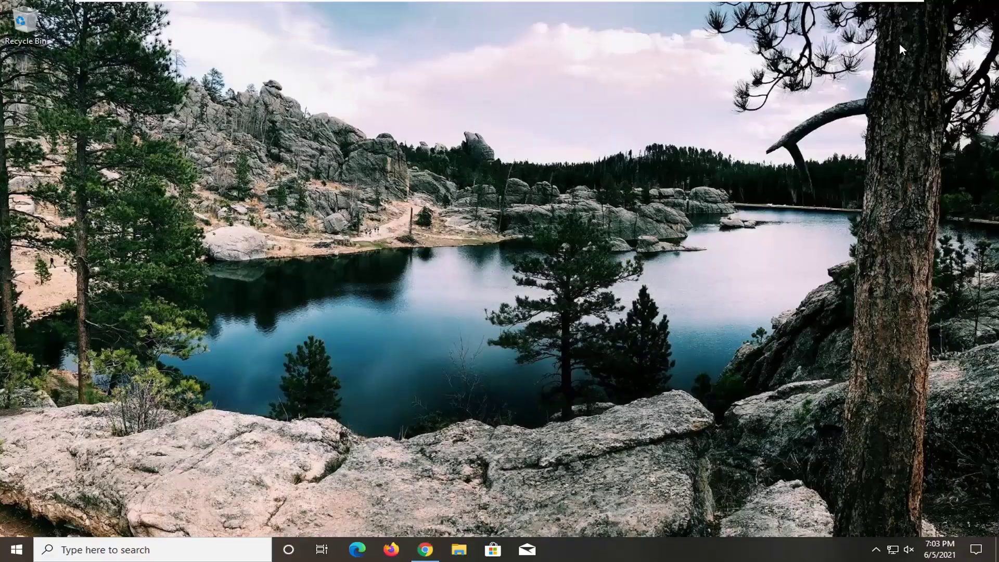
{"action": "left_click", "coordinate": [541, 287]}
{"action": "left_click", "coordinate": [360, 327]}
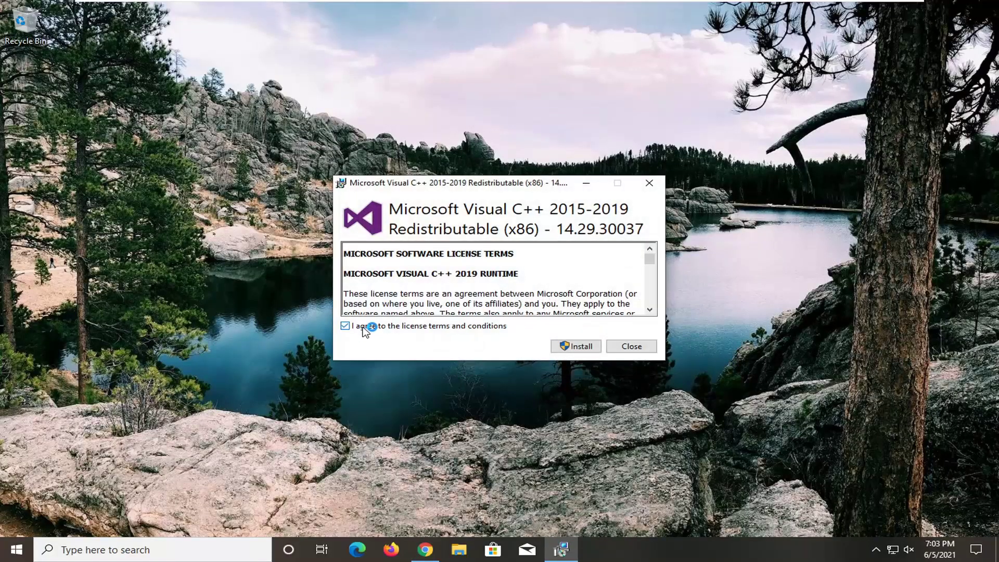
Install the Visual C++ 2015-2019 Redistributable (x86), allowing it to make changes, and restart the computer.
{"action": "left_click", "coordinate": [567, 346]}
{"action": "left_click", "coordinate": [567, 349]}
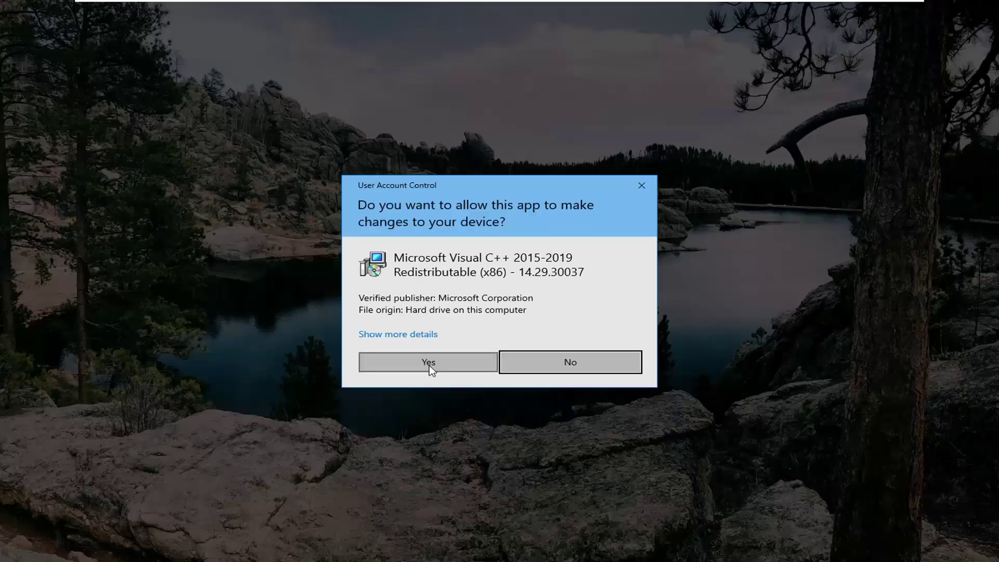
{"action": "left_click", "coordinate": [430, 368]}
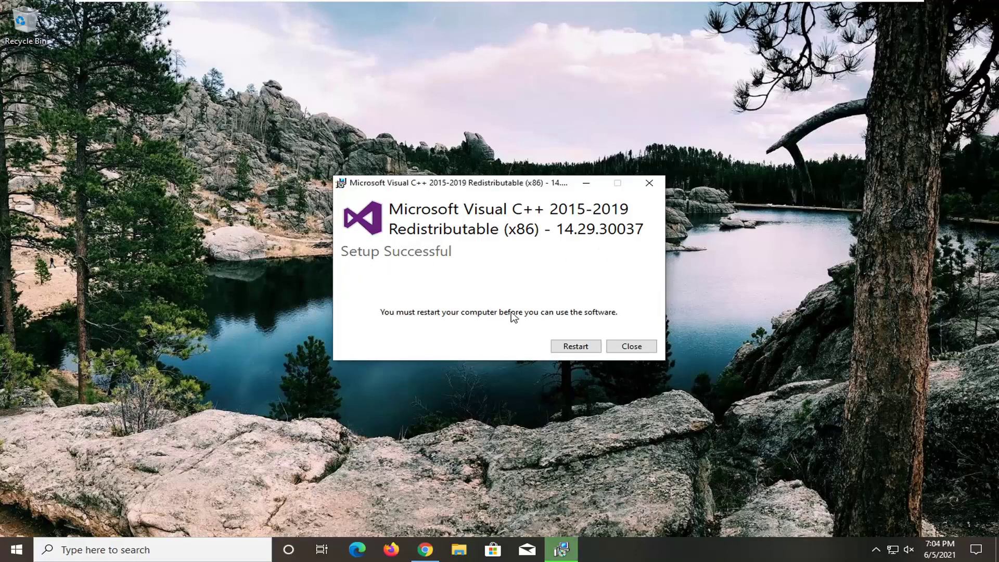
{"action": "left_click", "coordinate": [425, 551]}
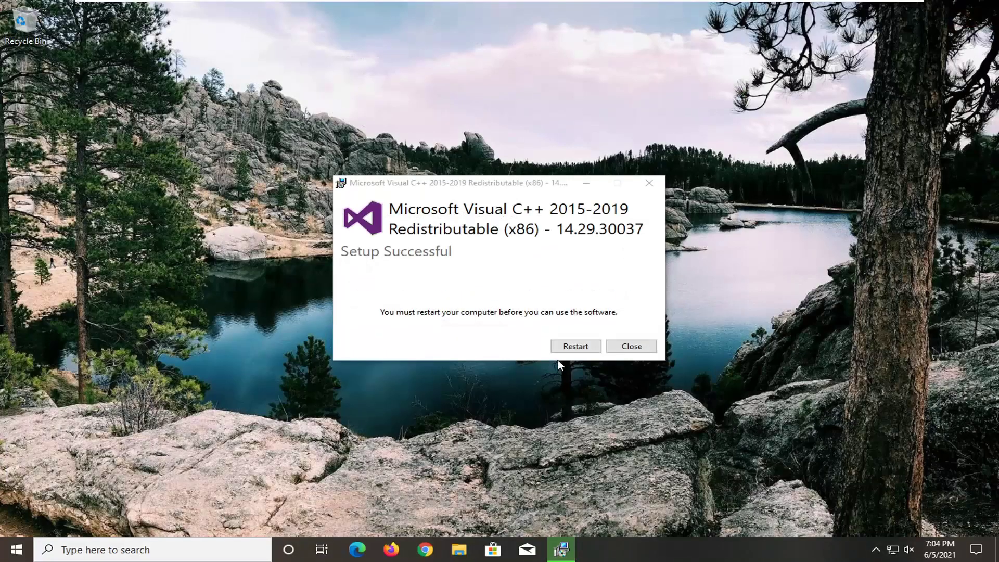
{"action": "left_click", "coordinate": [578, 345]}
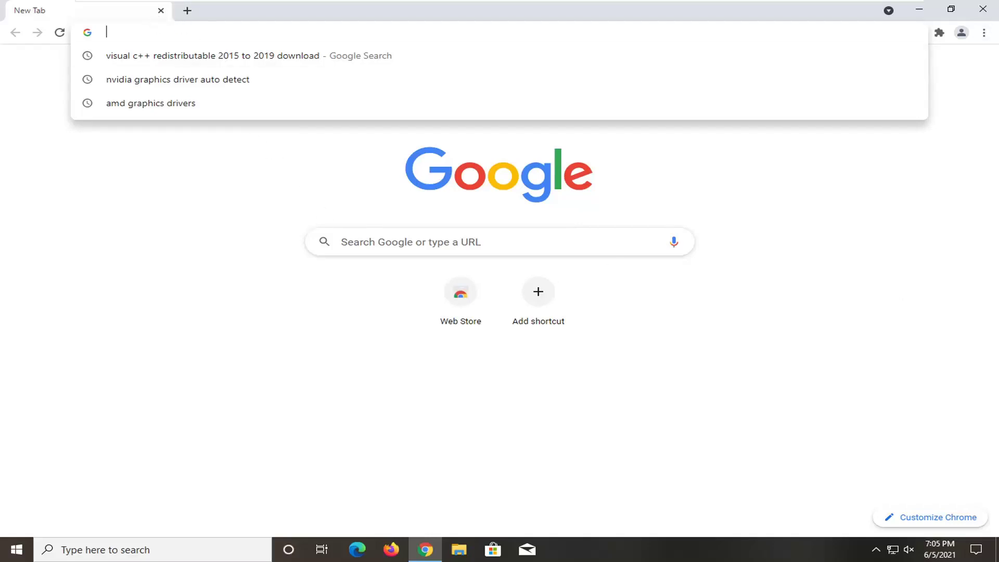
{"action": "type", "text": "https://support.microsoft.com/en-us/topic/microsoft-net-framework-repair-tool-is-available-942a01e3-5b8b-7abb-c166-c34a2f4b612a"}
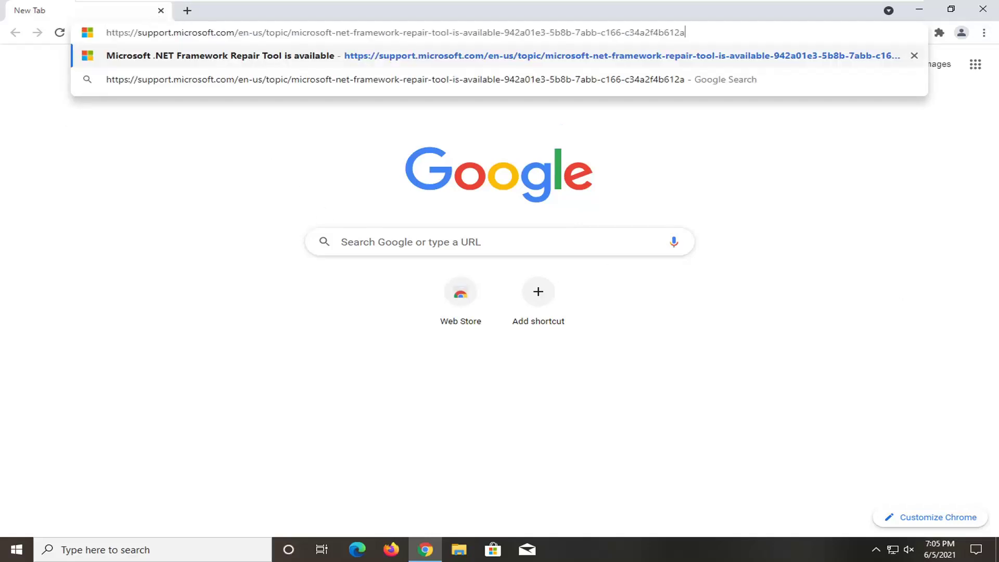
{"action": "key", "text": "Return"}
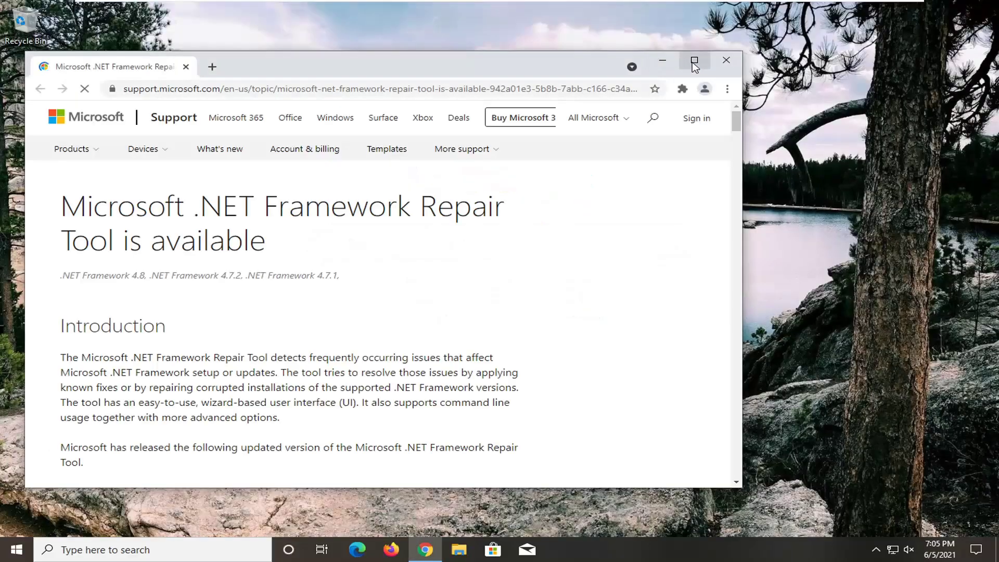
{"action": "left_click", "coordinate": [693, 61]}
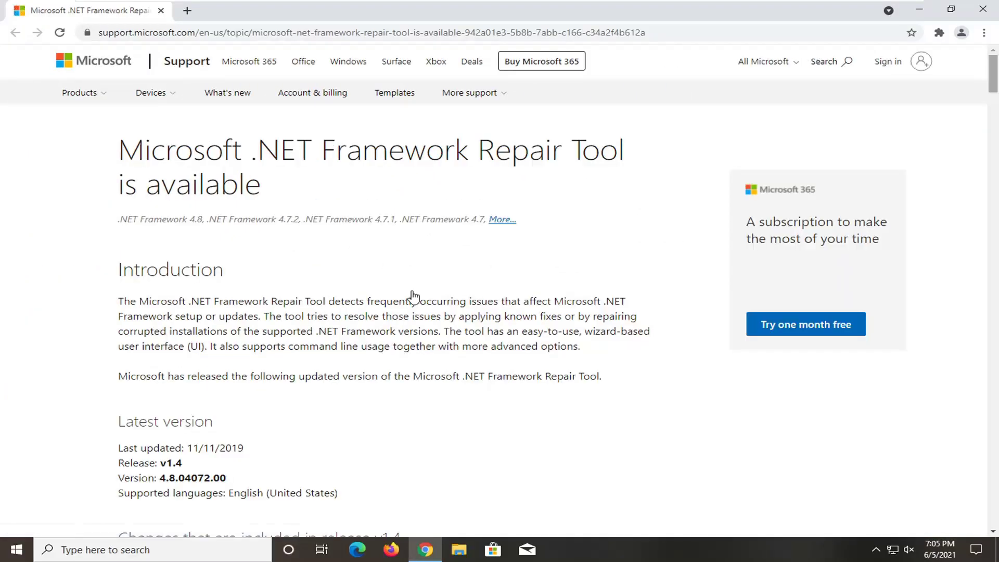
Download the Microsoft .NET Framework Repair Tool from the page's Download information section.
{"action": "scroll", "coordinate": [61, 294], "scroll_direction": "down", "scroll_amount": 3}
{"action": "scroll", "coordinate": [63, 295], "scroll_direction": "down", "scroll_amount": 3}
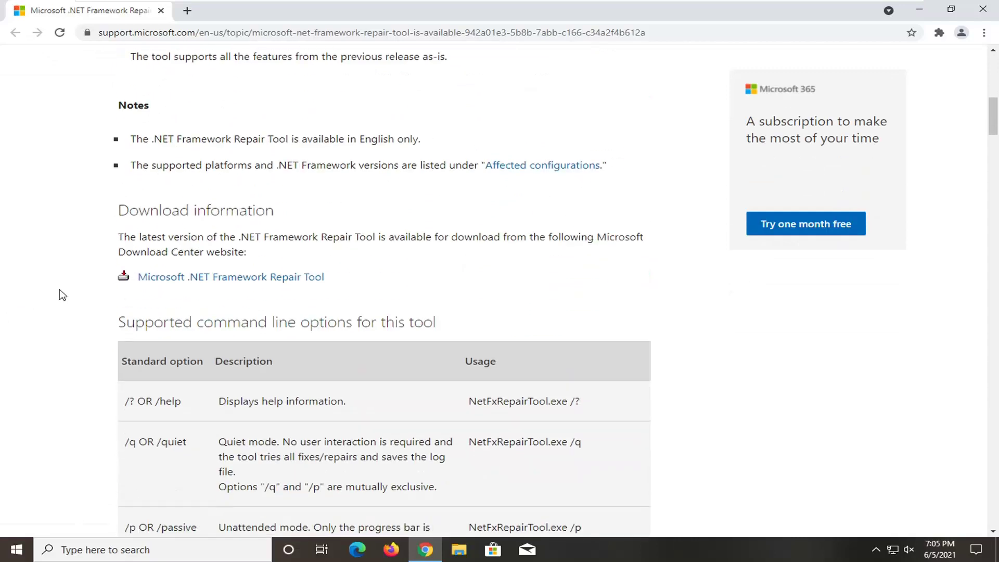
{"action": "left_click", "coordinate": [291, 281]}
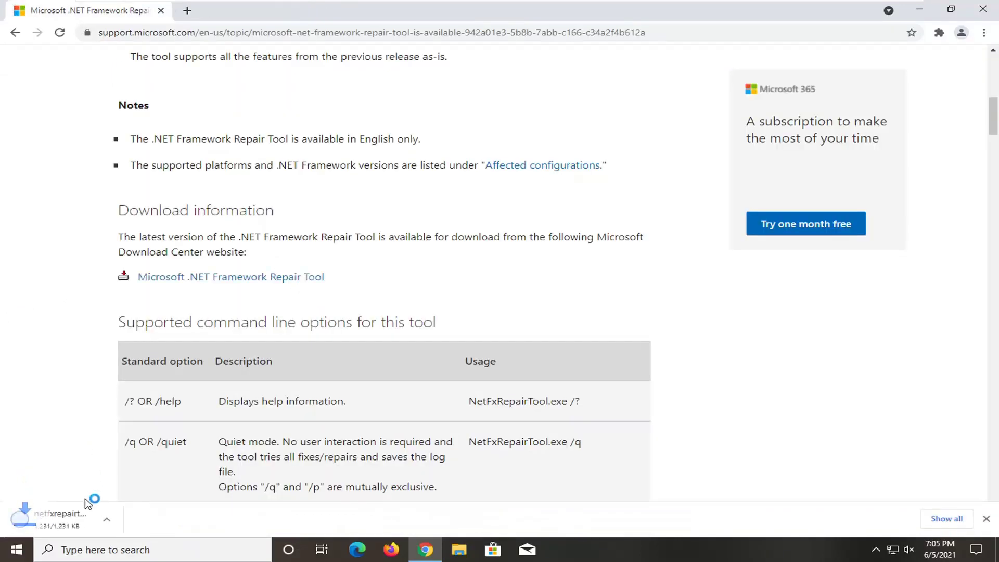
Run the downloaded .NET Framework Repair Tool, allow it to make changes, and accept its license terms.
{"action": "left_click", "coordinate": [63, 517]}
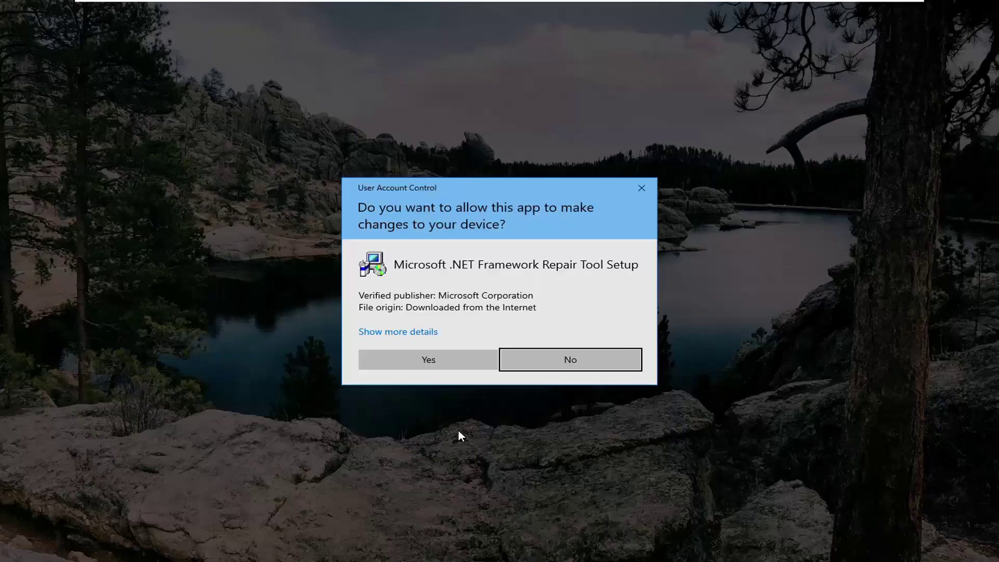
{"action": "left_click", "coordinate": [438, 359]}
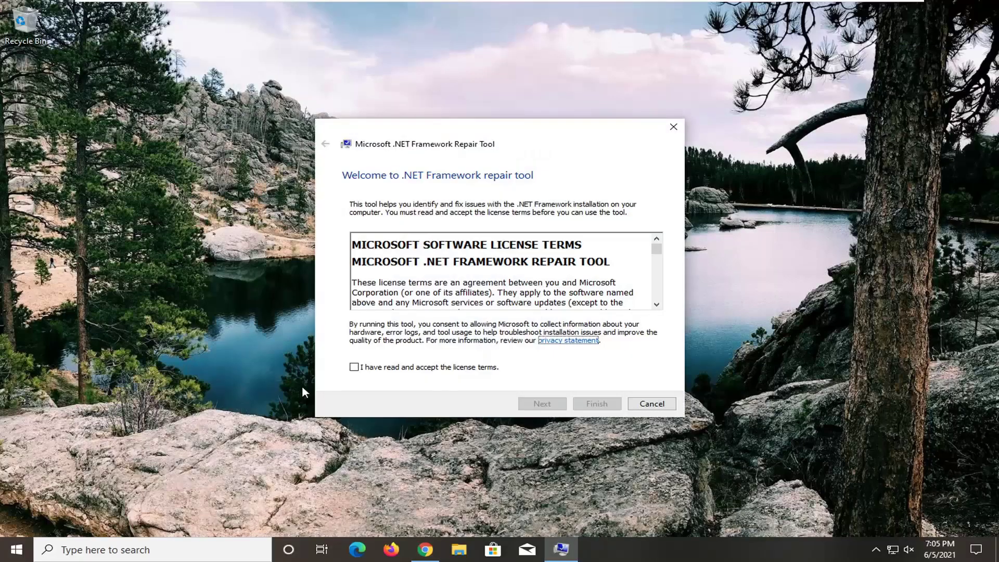
{"action": "left_click", "coordinate": [376, 367]}
{"action": "scroll", "coordinate": [552, 406], "scroll_direction": "down", "scroll_amount": 5}
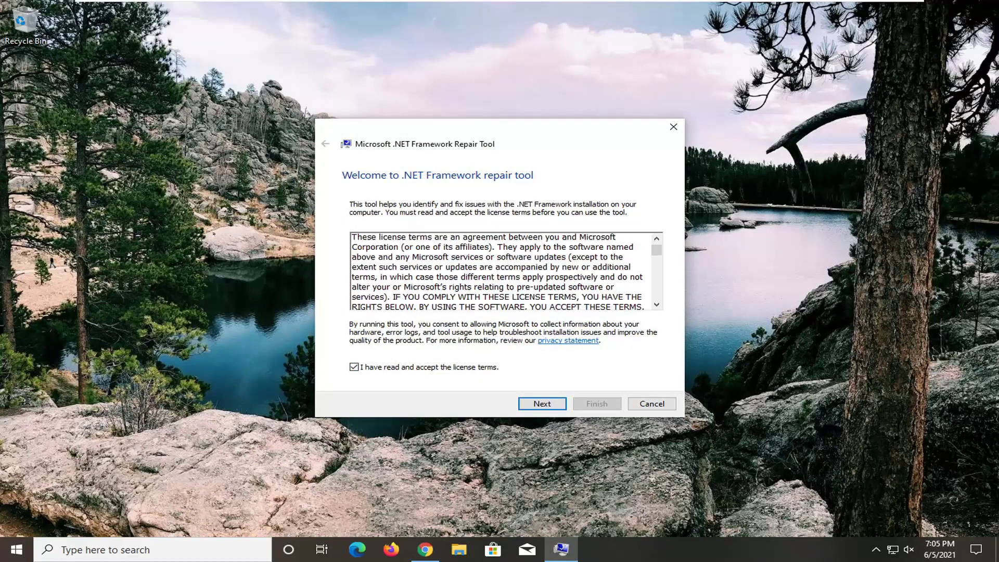
Apply the repair tool's recommended changes, continue through the additional troubleshooting options, and finish the wizard.
{"action": "left_click", "coordinate": [546, 407]}
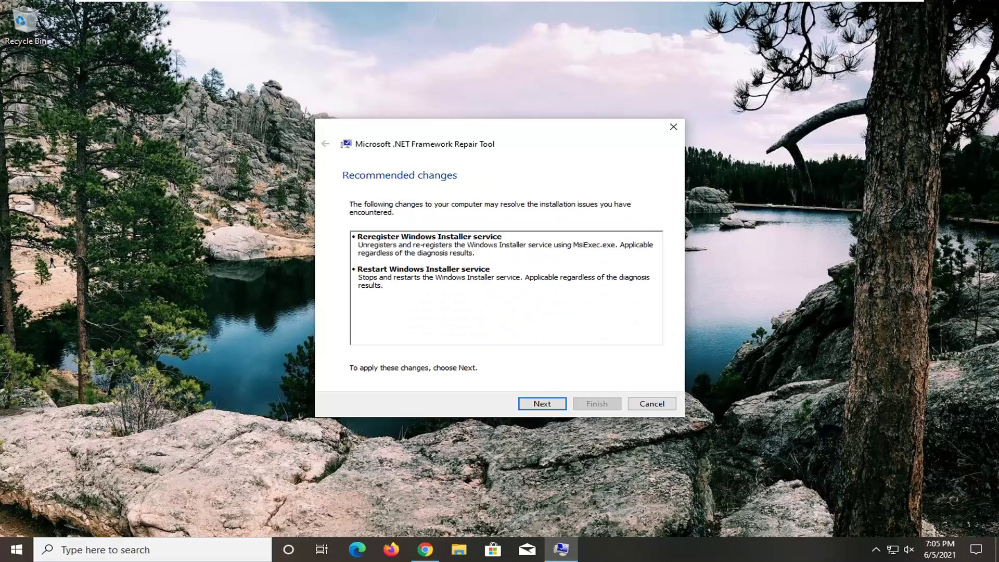
{"action": "left_click", "coordinate": [538, 404]}
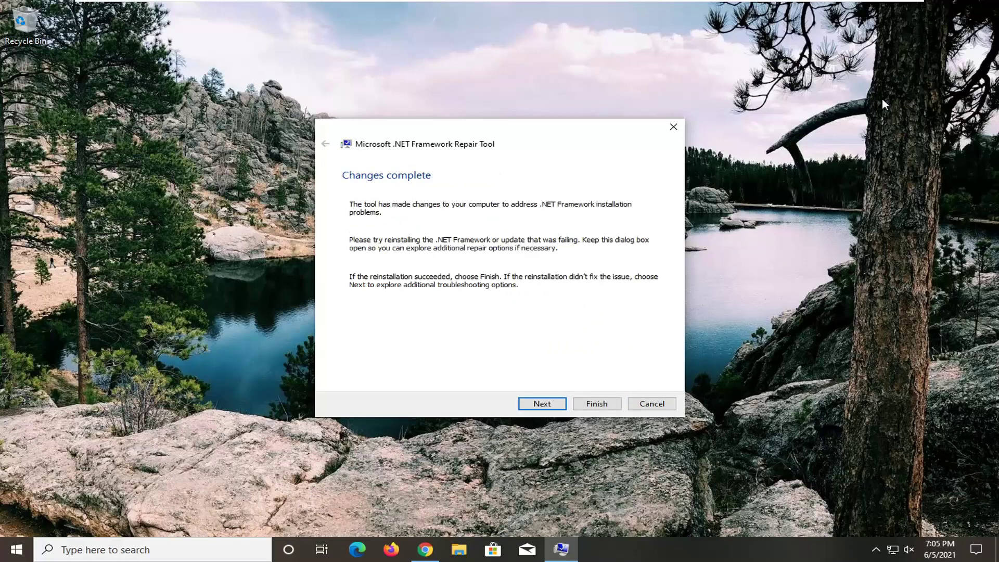
{"action": "left_click", "coordinate": [543, 404]}
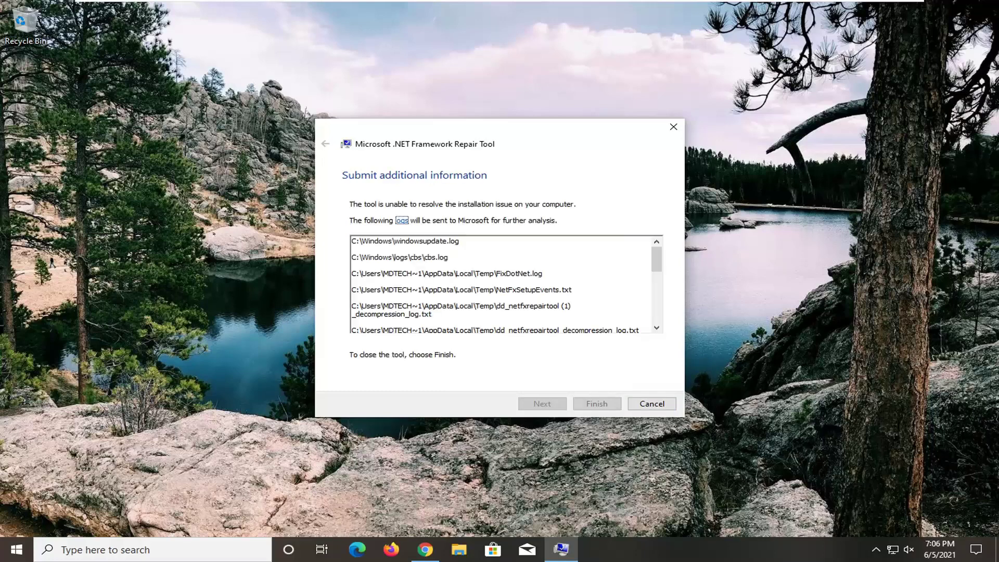
{"action": "left_click", "coordinate": [597, 404]}
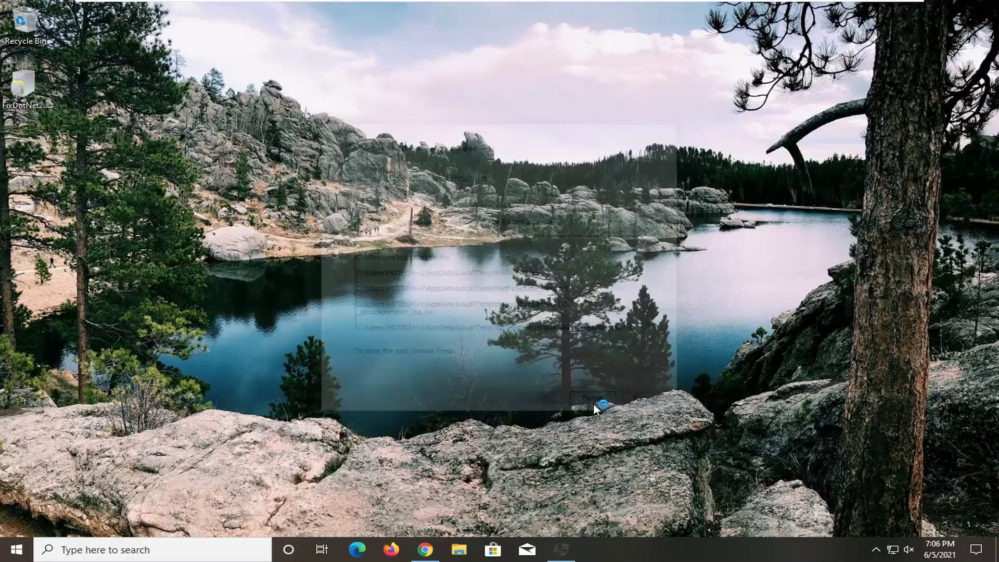